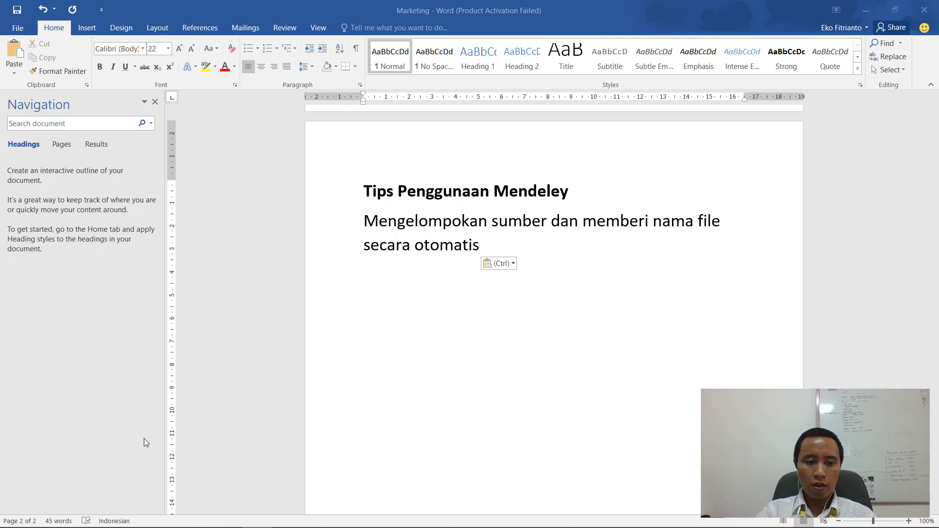
Step: Switch to File Explorer and show the contents of Folder Marketing
mouse_move(82, 526)
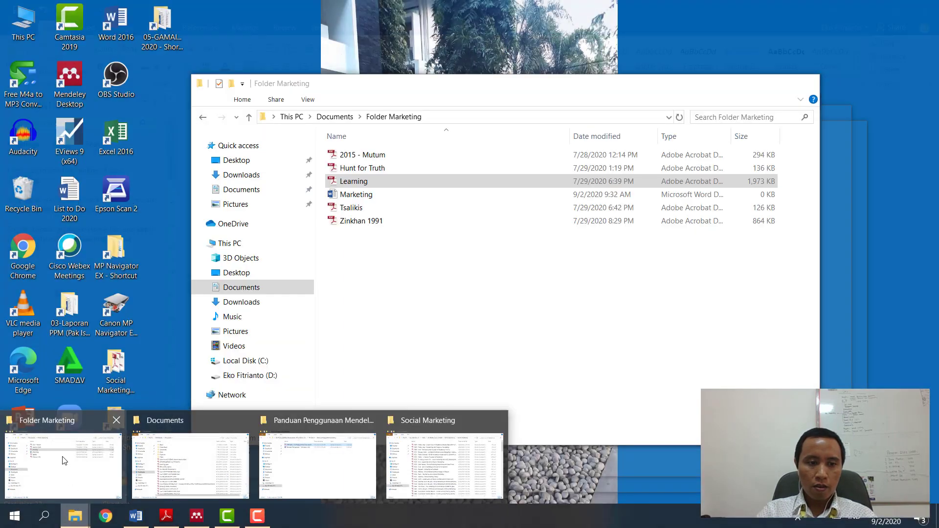
click(62, 456)
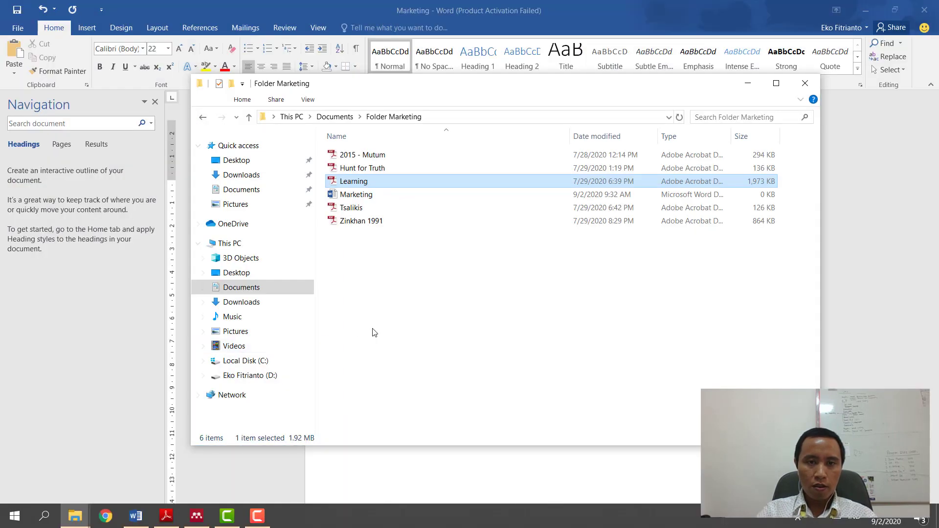
click(448, 327)
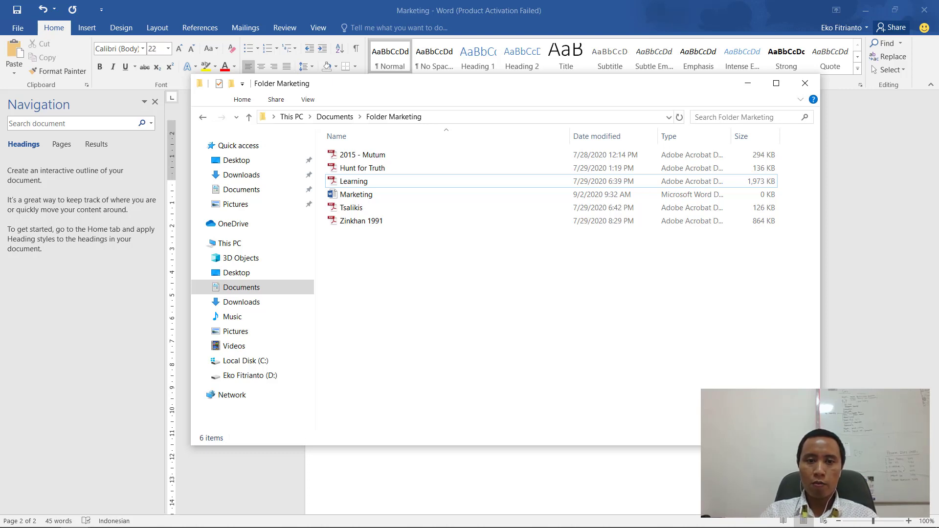
Step: Switch to Mendeley Desktop and create a library folder named Marketing 01
mouse_move(235, 521)
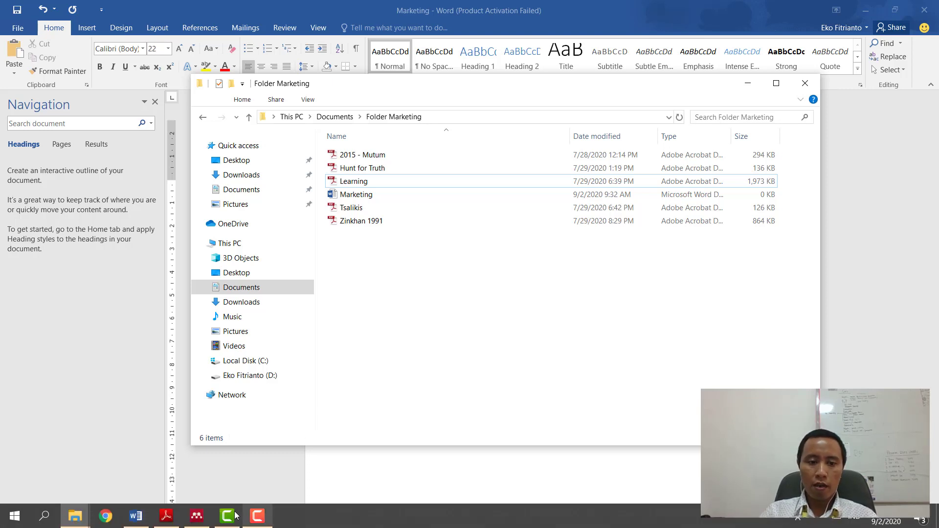
click(197, 517)
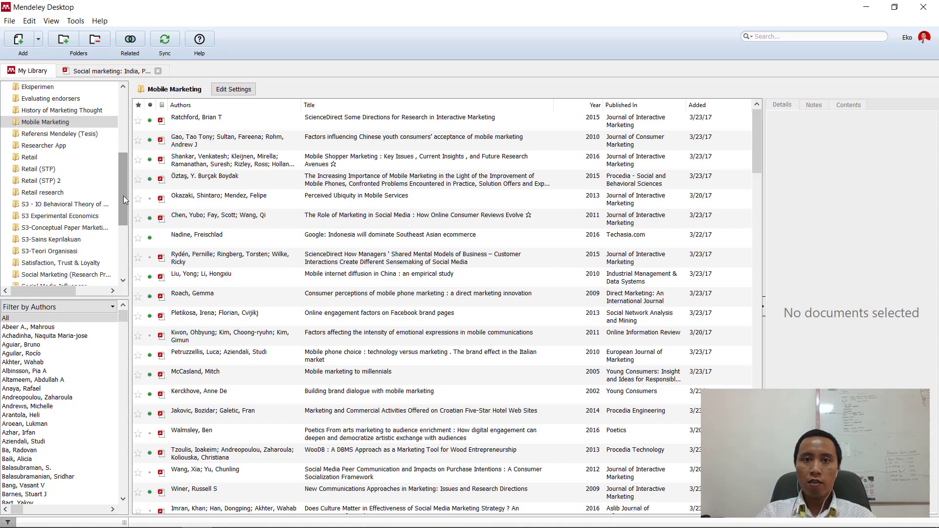
drag(123, 196, 125, 240)
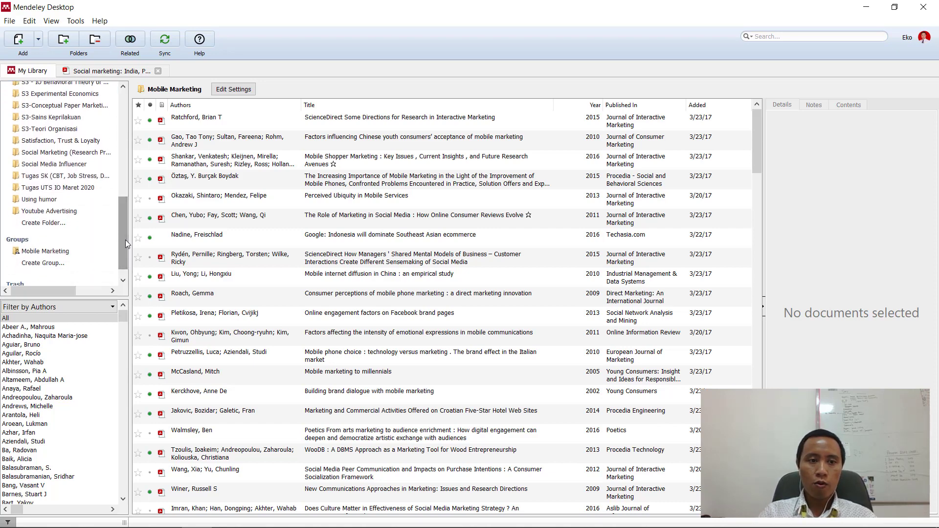
click(90, 227)
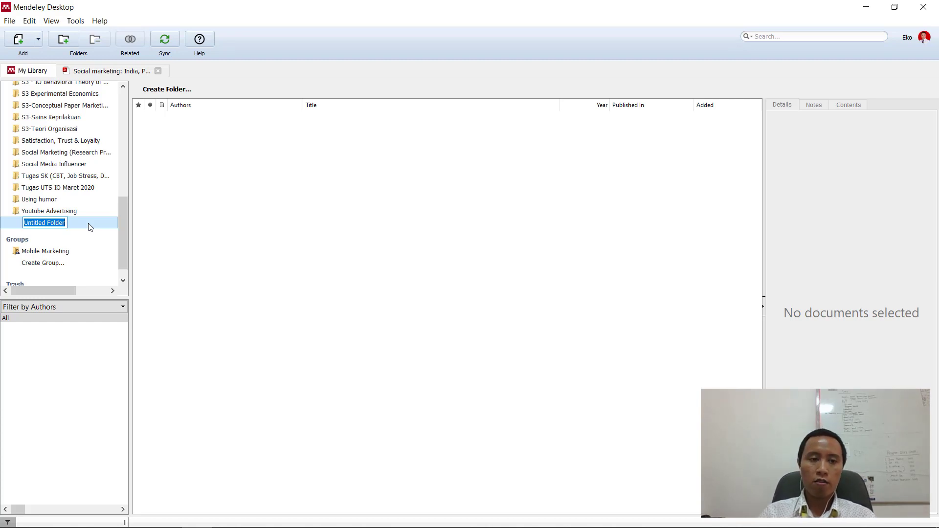
text(Maketing)
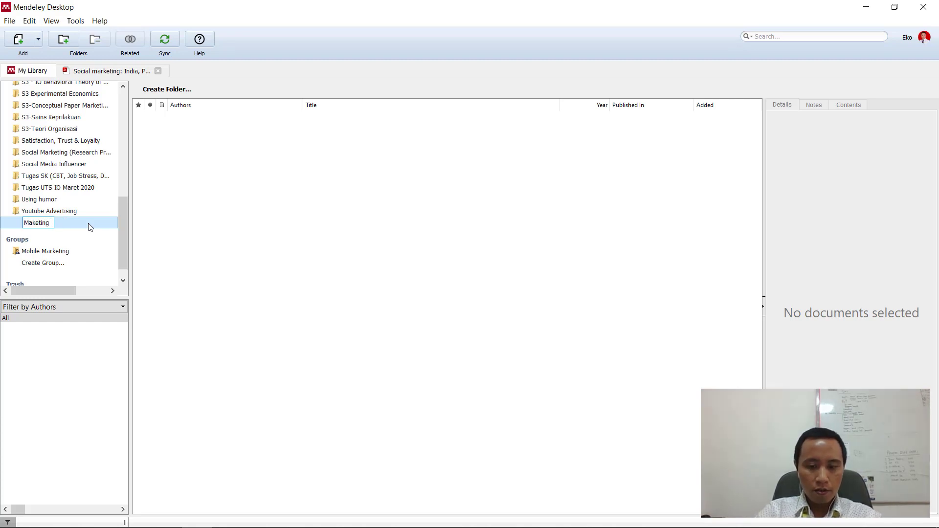
text( 01)
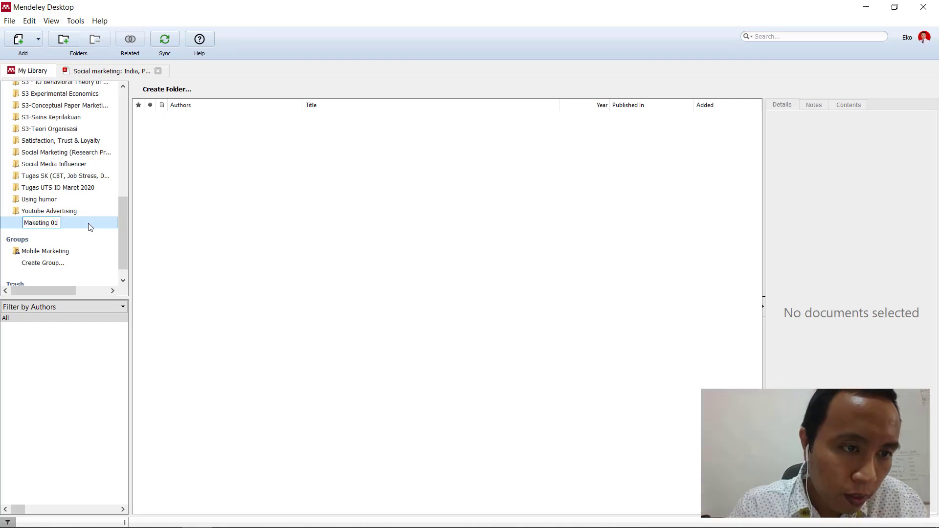
key(Left)
key(Left)
key(Left)
key(Left)
key(Left)
key(Left)
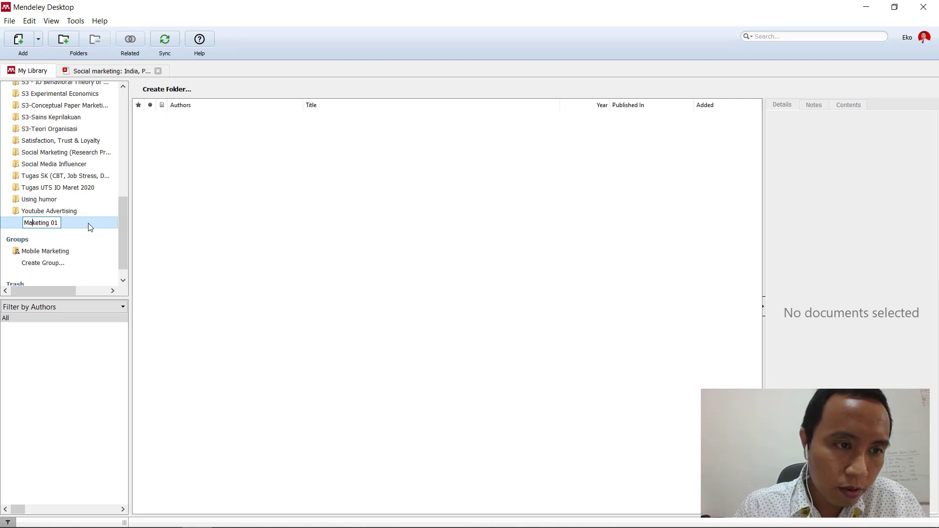
key(Left)
key(Left)
key(Left)
text(r)
key(Return)
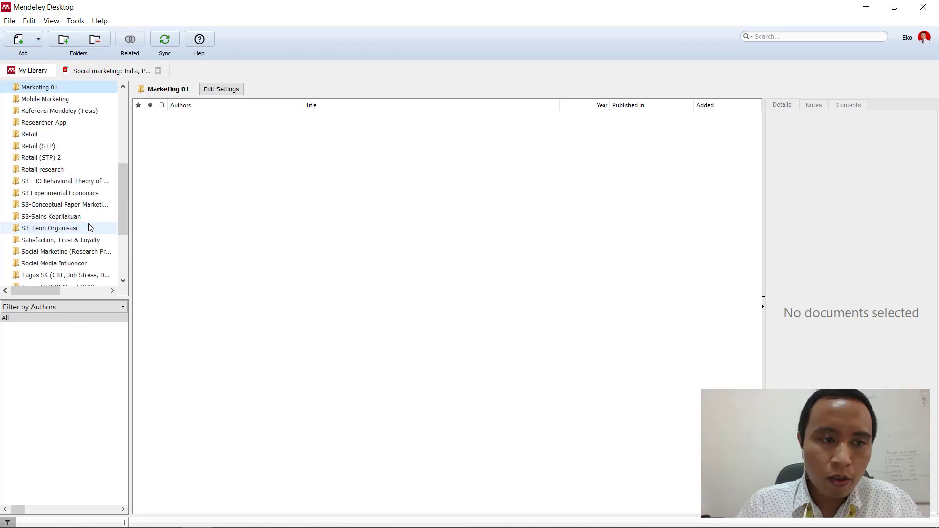
Step: Import all the PDFs from Folder Marketing in File Explorer into Mendeley's Marketing 01 folder, leaving out the Marketing Word document
mouse_move(18, 503)
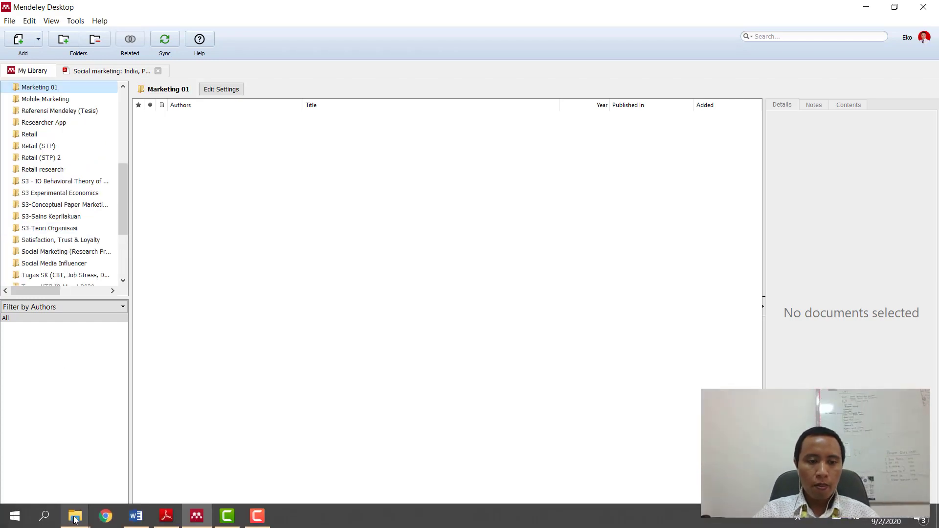
mouse_move(75, 515)
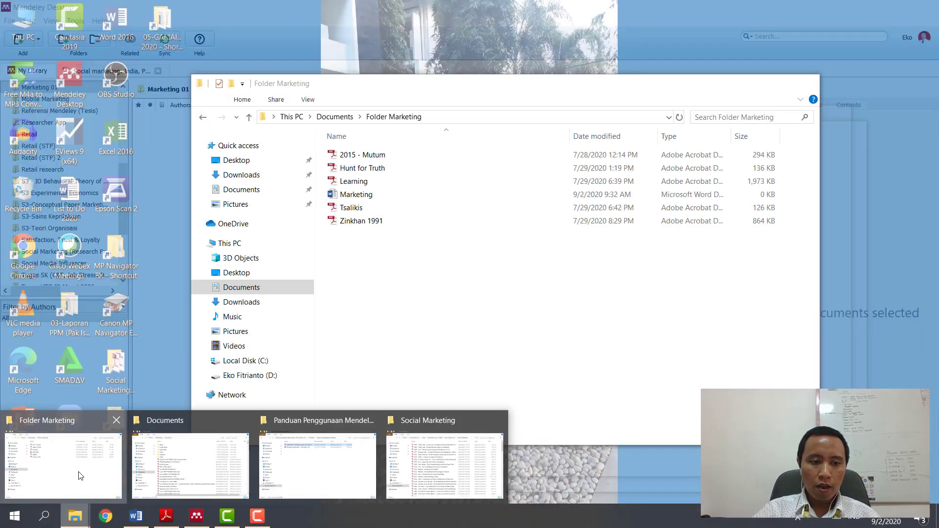
click(80, 475)
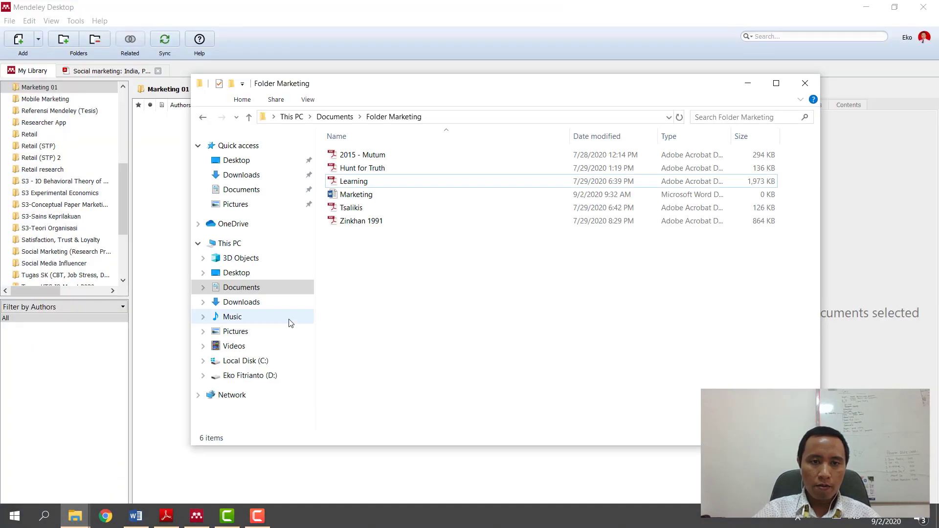
click(382, 159)
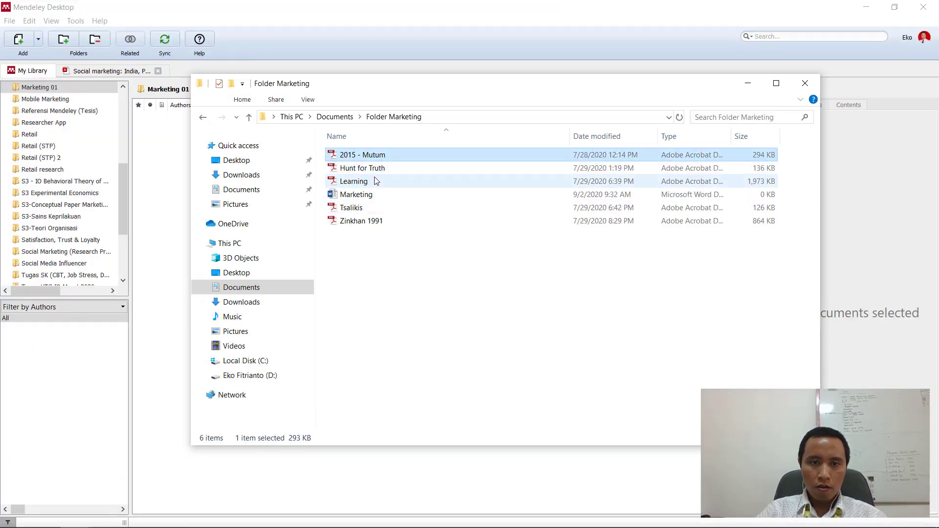
shift+click(366, 222)
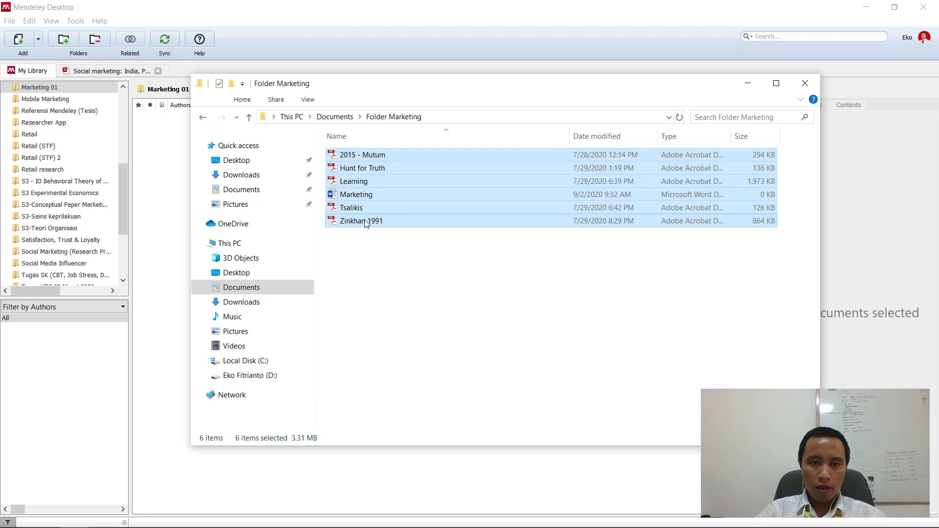
ctrl+click(369, 195)
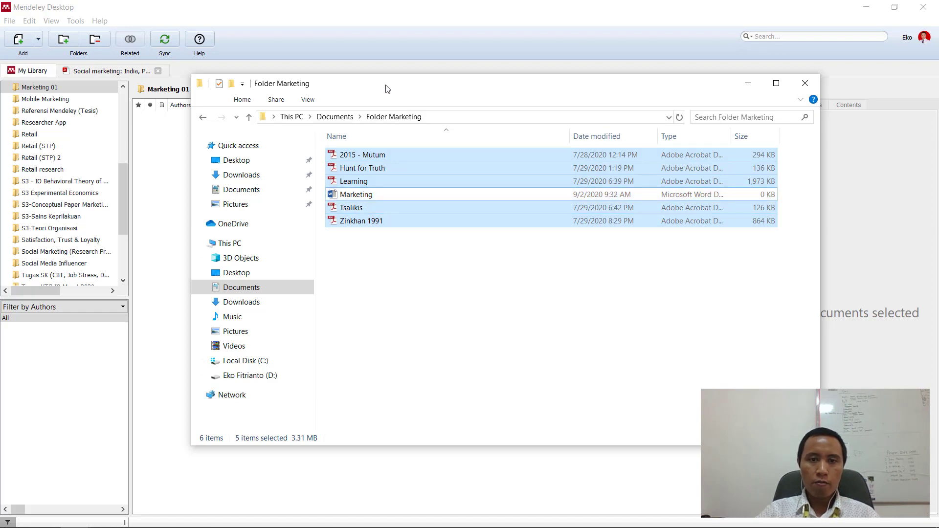
drag(386, 88, 475, 93)
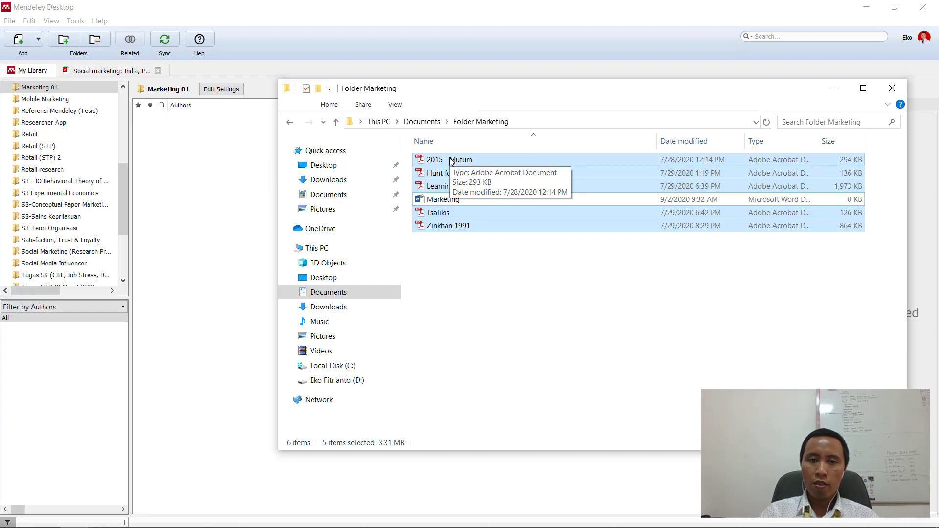
drag(451, 161, 206, 188)
click(207, 188)
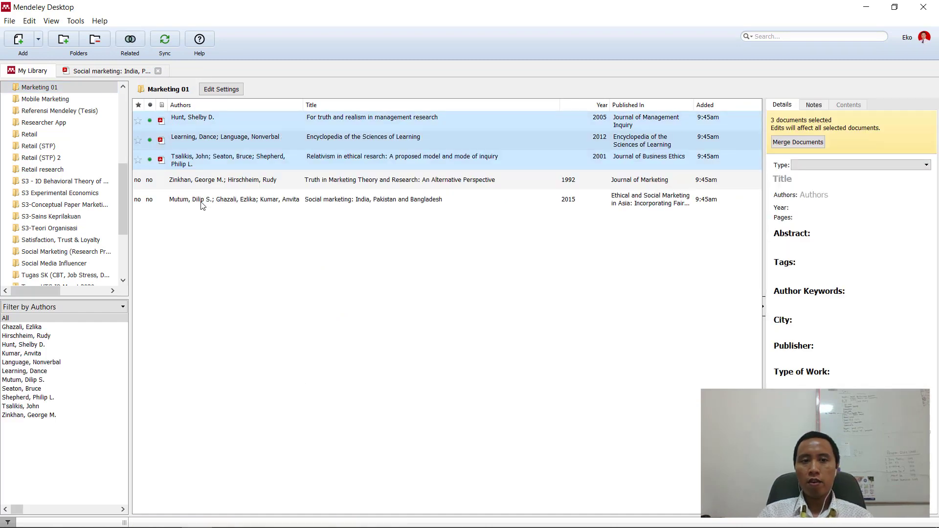
Step: Check the source files in Folder Marketing and the folder's location under Documents in File Explorer, and return to Mendeley Desktop
mouse_move(162, 517)
click(80, 515)
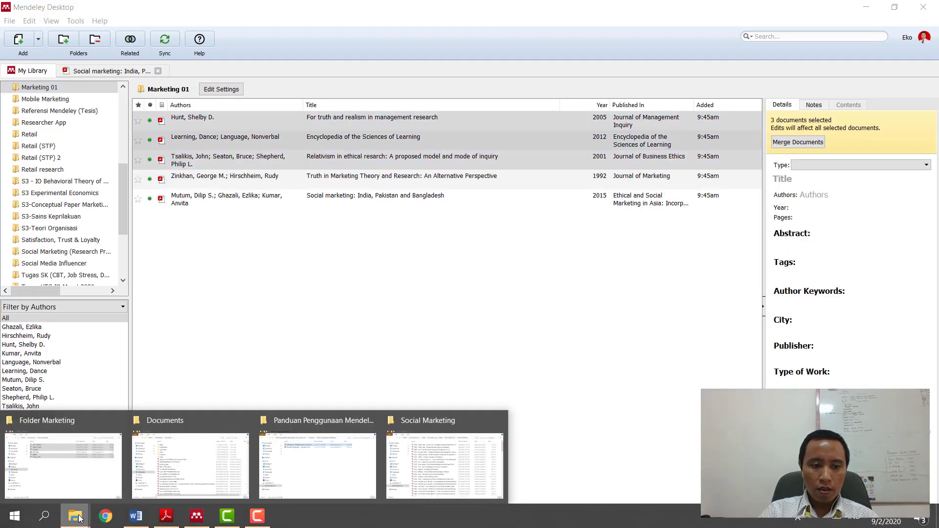
click(86, 482)
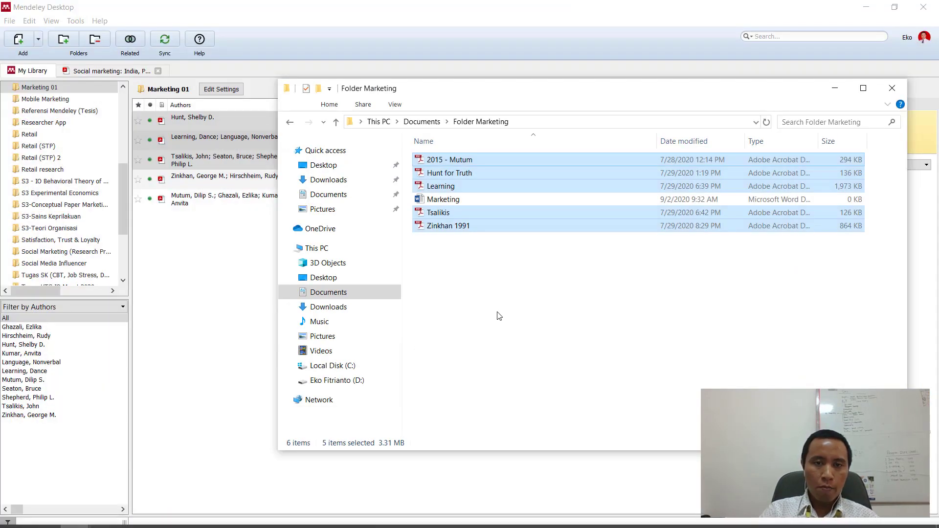
click(499, 315)
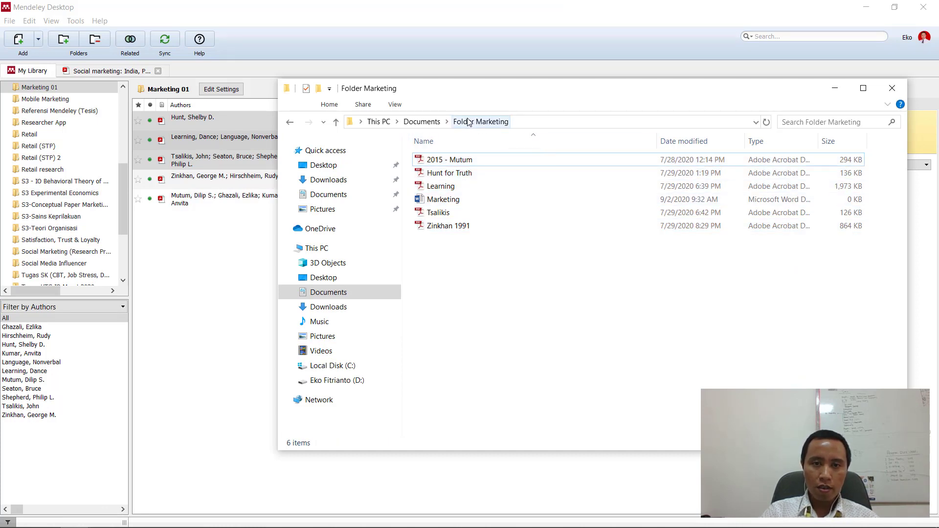
click(337, 122)
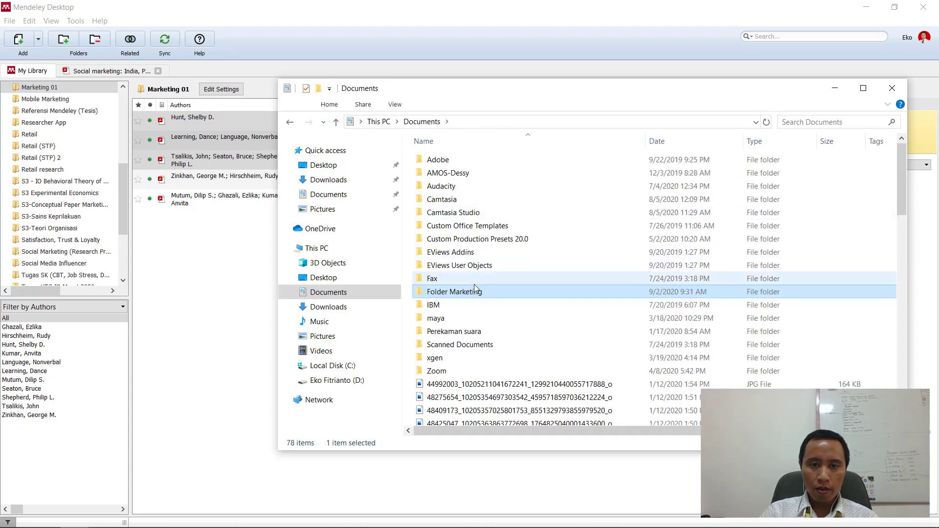
double_click(474, 293)
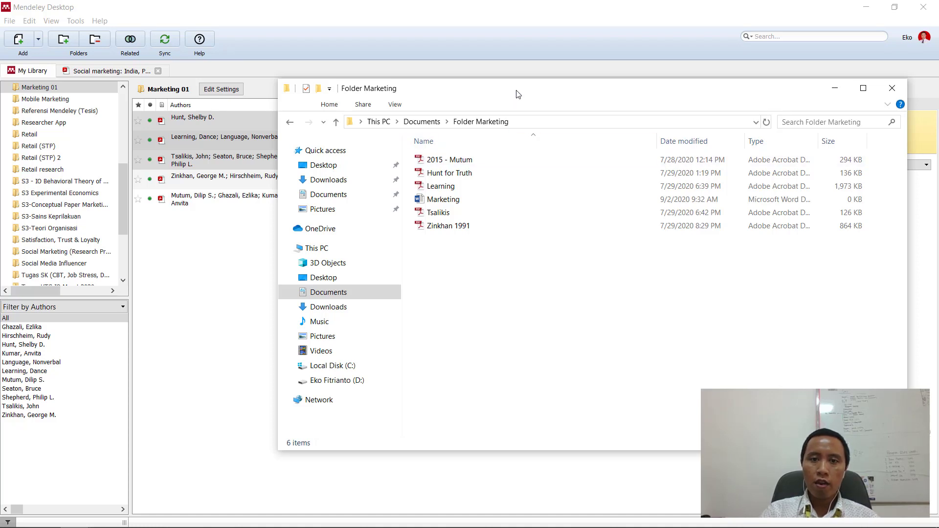
drag(518, 92, 424, 70)
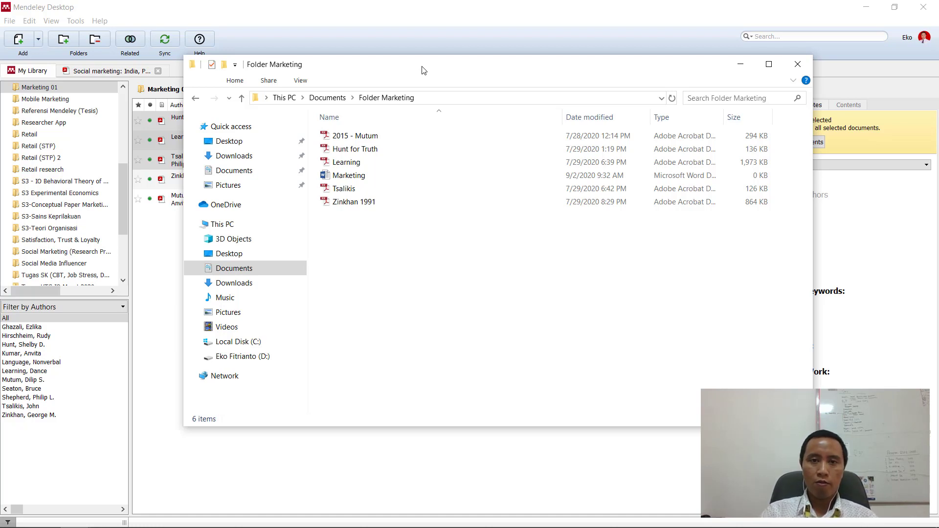
click(408, 12)
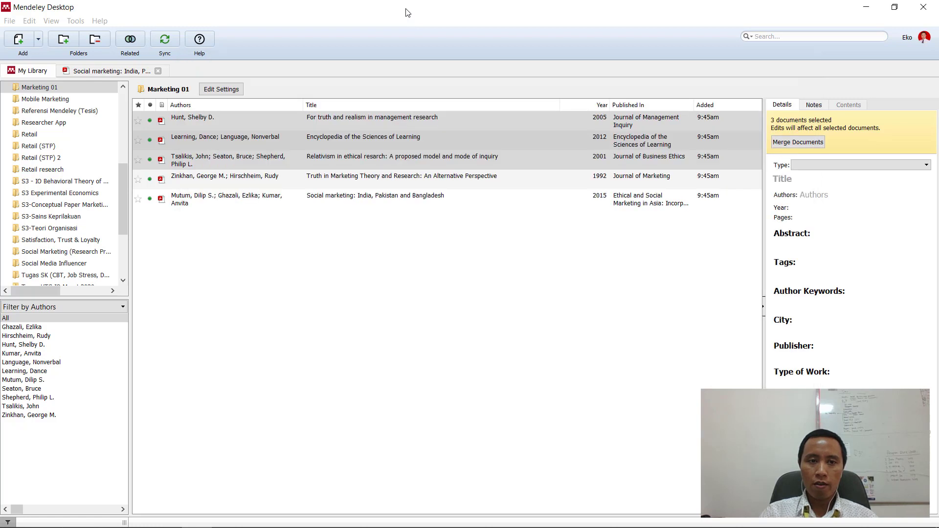
Step: Examine the details of several imported references, including the abstract and keywords of "For truth and realism in management research"
click(399, 267)
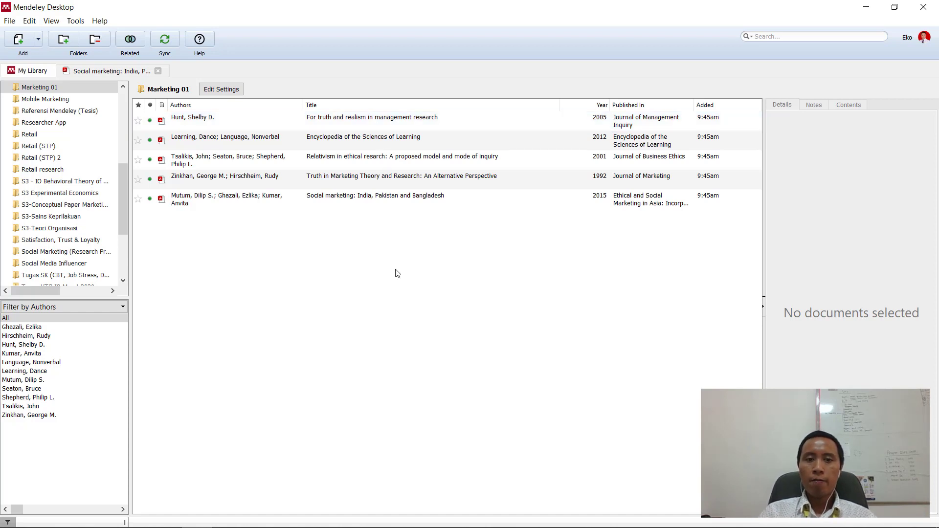
click(400, 124)
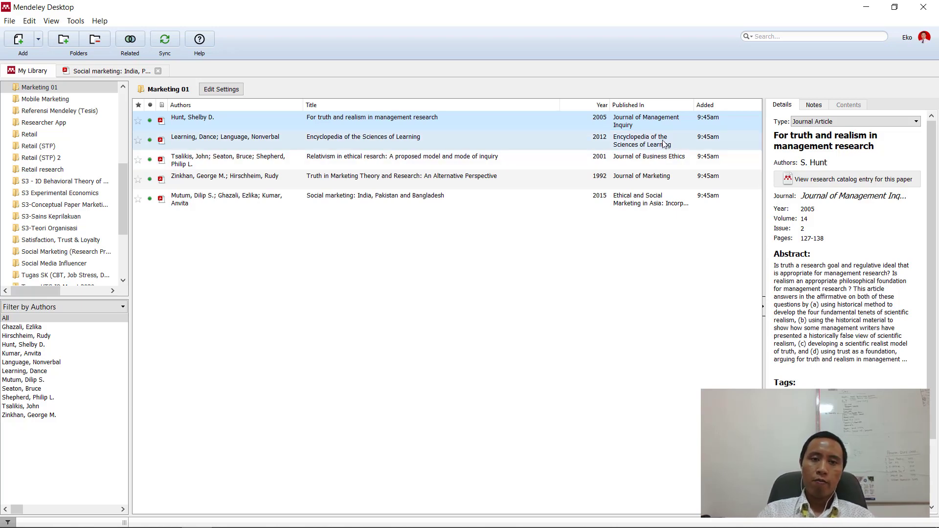
click(548, 143)
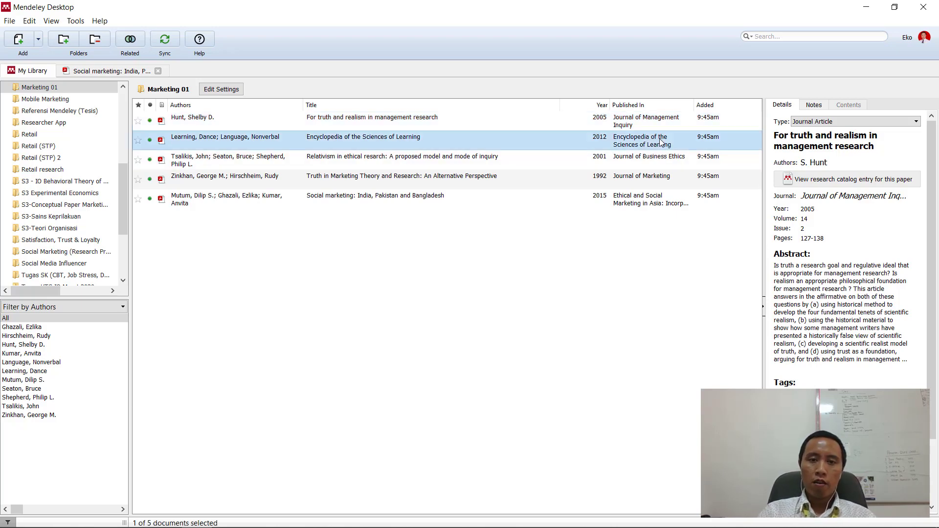
click(525, 174)
click(494, 195)
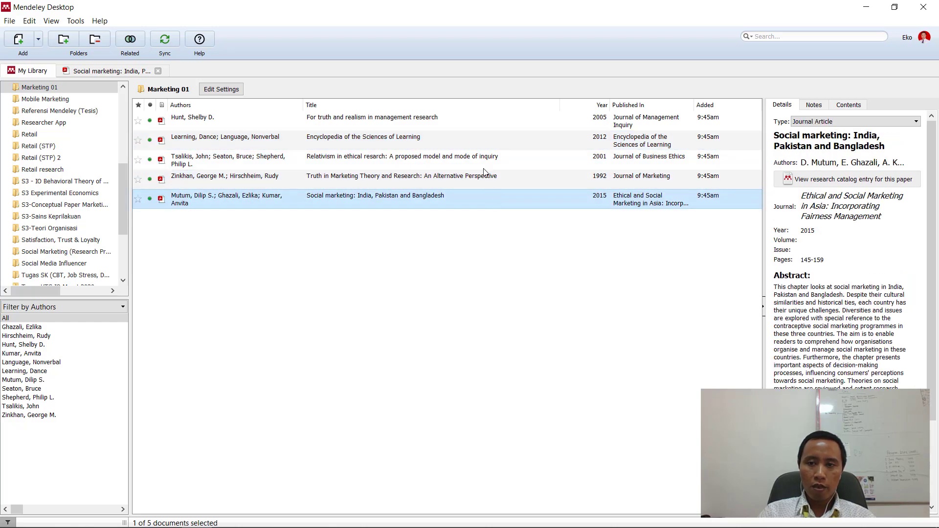
click(478, 126)
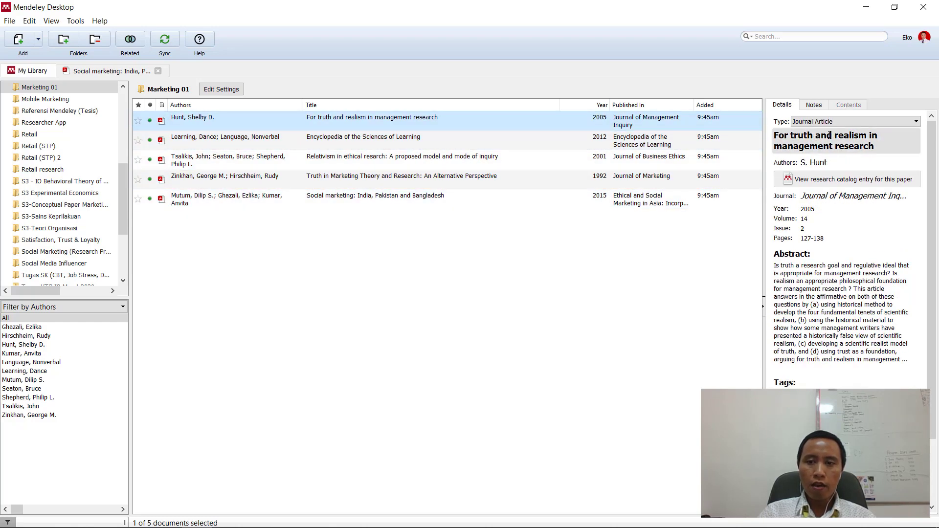
drag(934, 160, 933, 222)
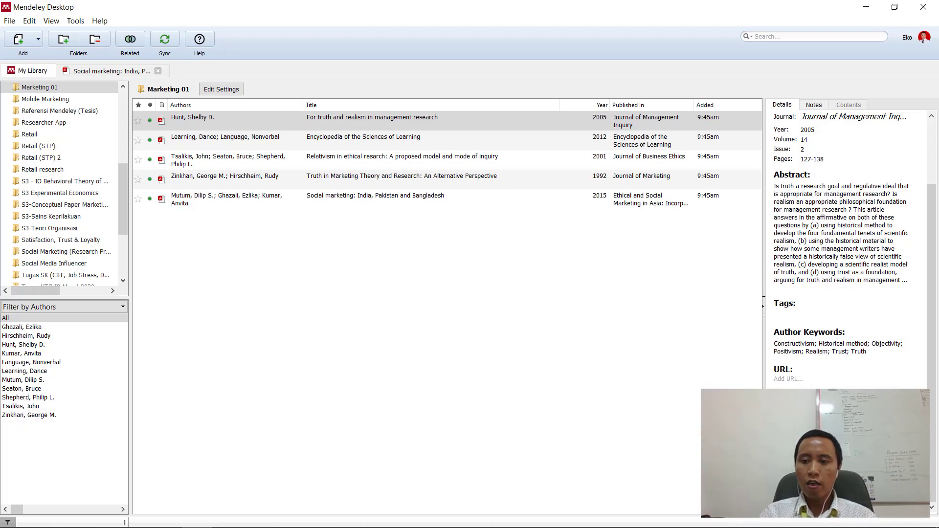
Step: Compare the original PDF file names in Folder Marketing with the imported references, and return to Mendeley Desktop
mouse_move(136, 522)
click(74, 520)
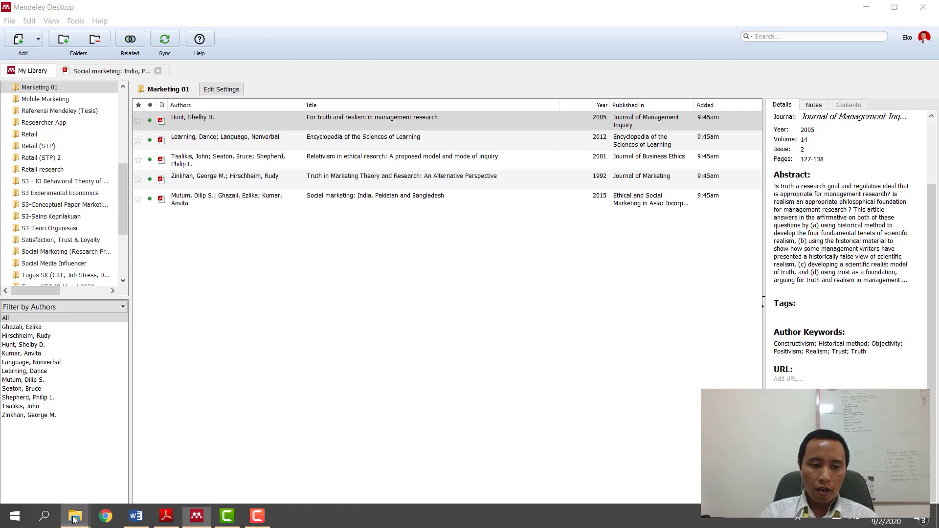
click(69, 465)
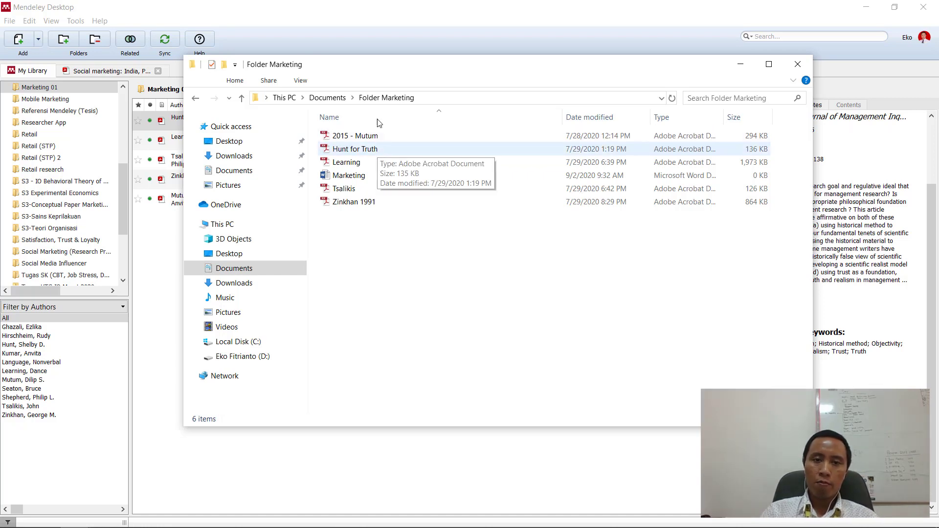
click(390, 25)
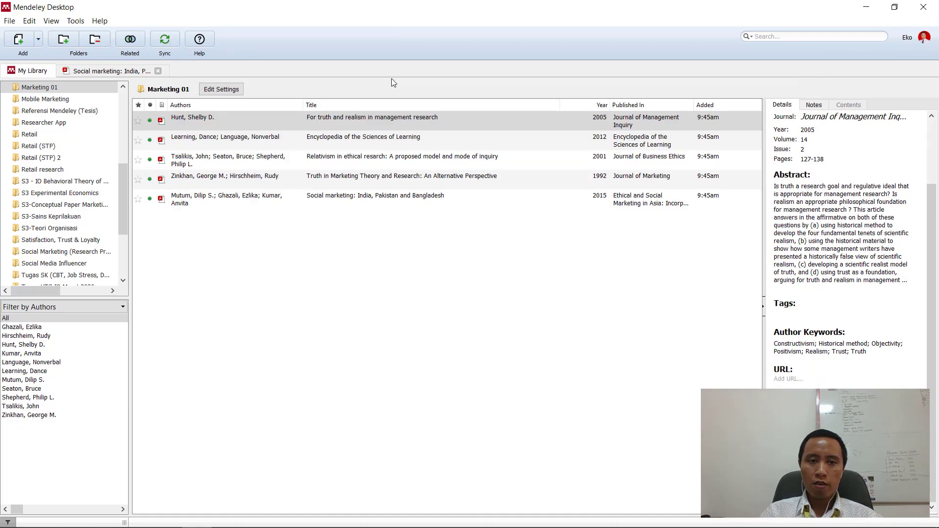
Step: Rename the PDF files of all five Marketing 01 references using the hyphen-separated pattern Year, Author, Title
shift+click(372, 198)
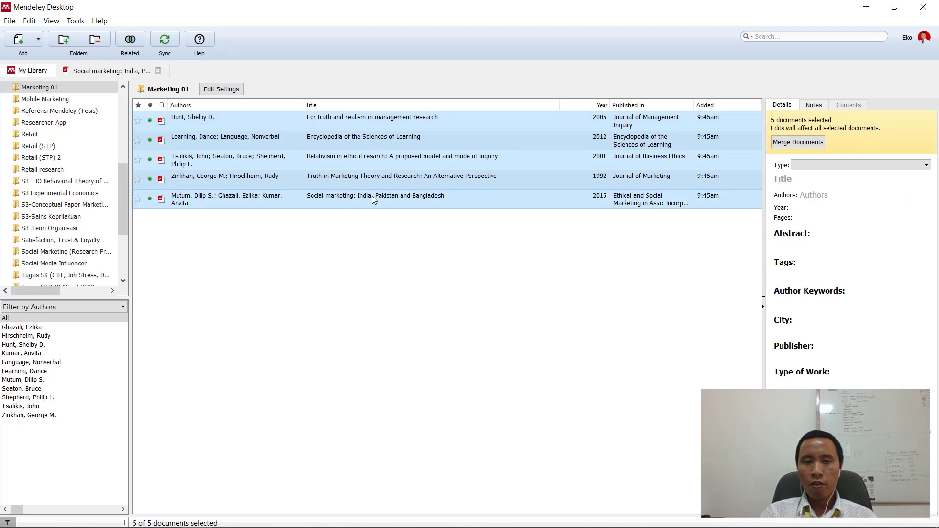
right_click(372, 196)
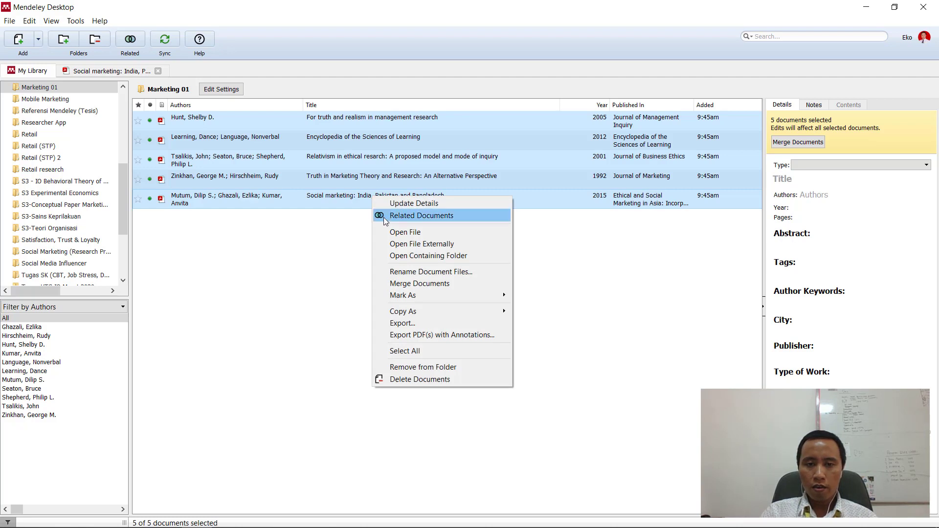
click(395, 271)
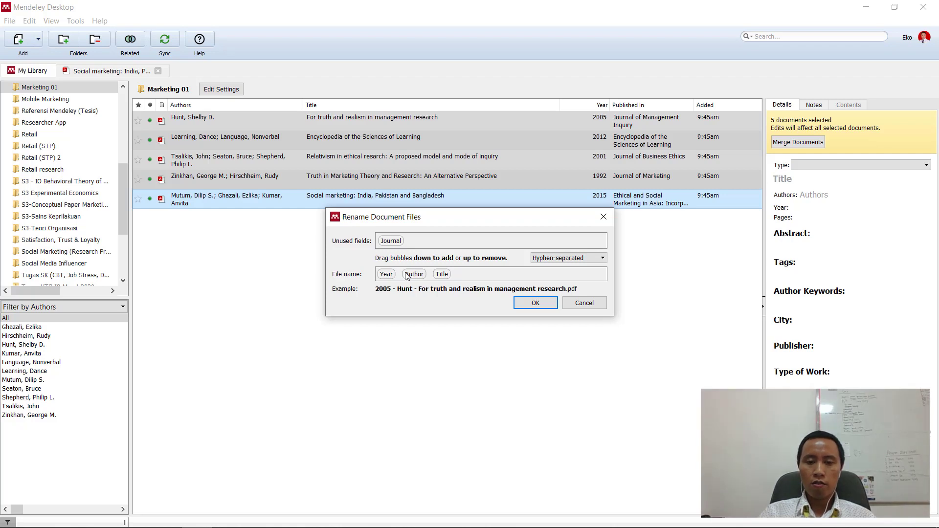
drag(390, 278, 431, 277)
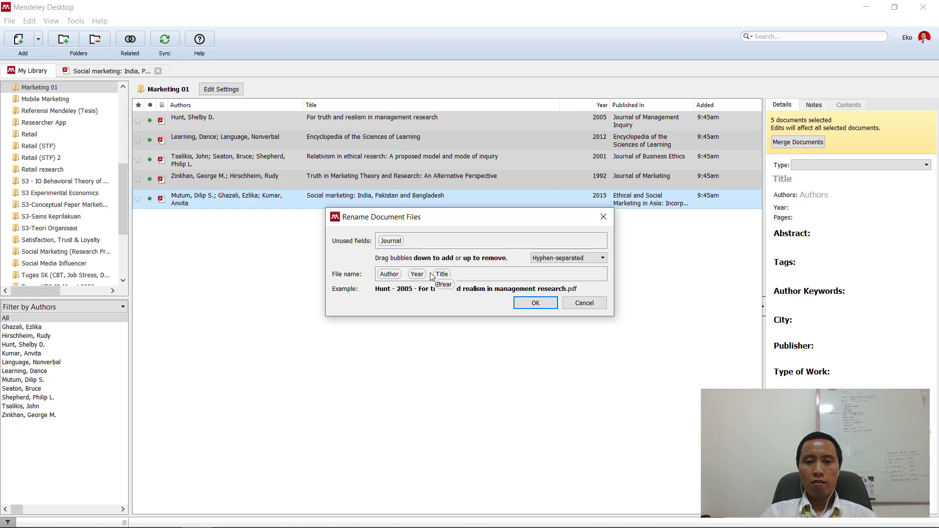
drag(431, 277, 406, 277)
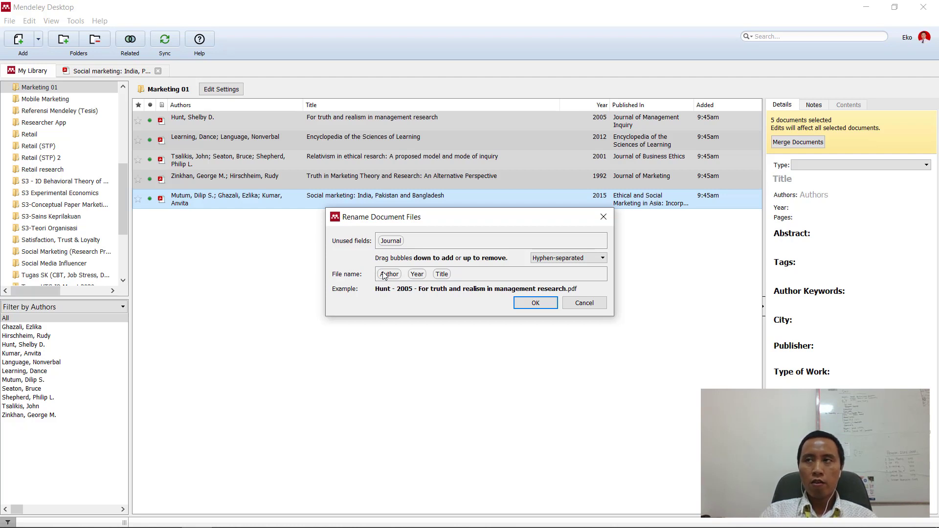
drag(384, 276, 426, 275)
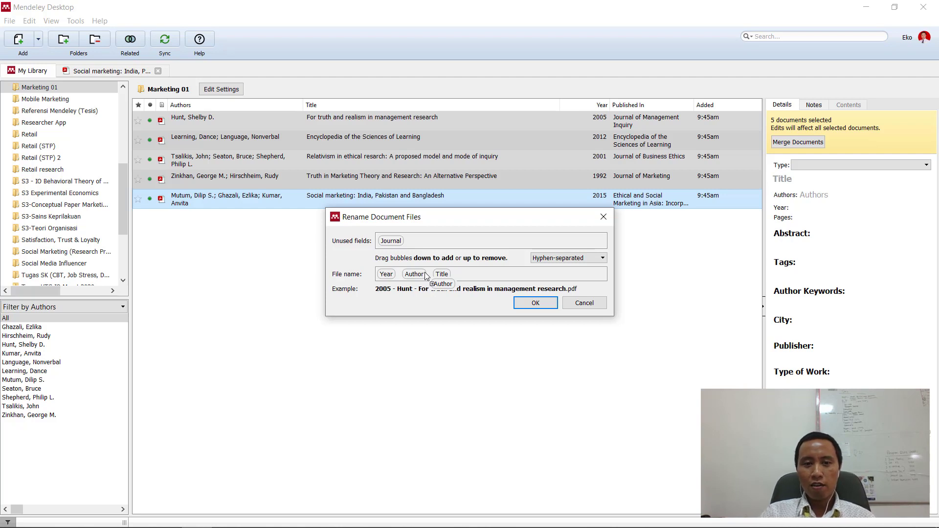
drag(426, 276, 433, 275)
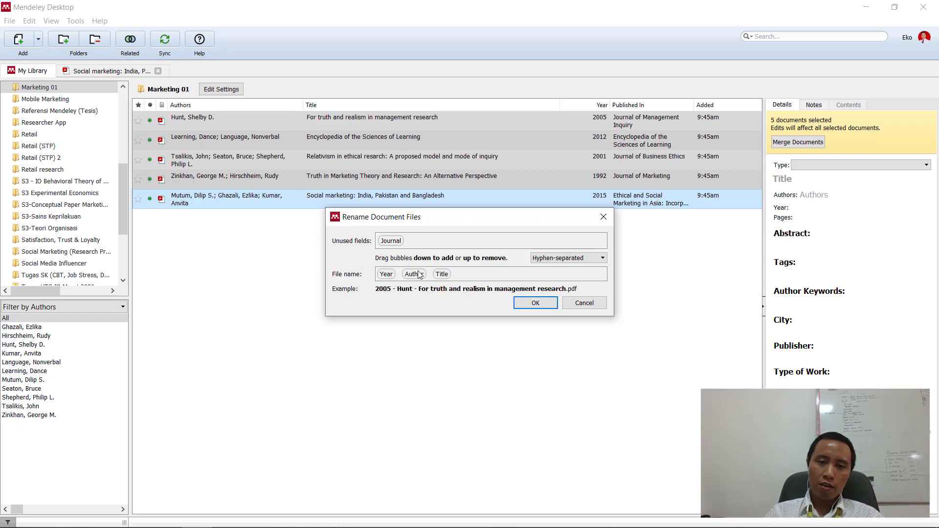
click(536, 303)
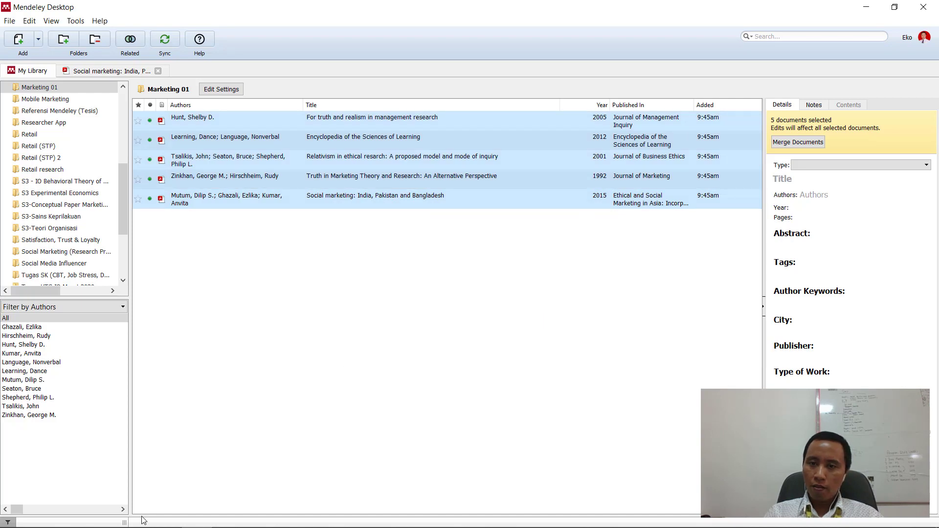
Step: Switch to Folder Marketing in File Explorer and widen the Name column to check the renamed PDF files
mouse_move(74, 526)
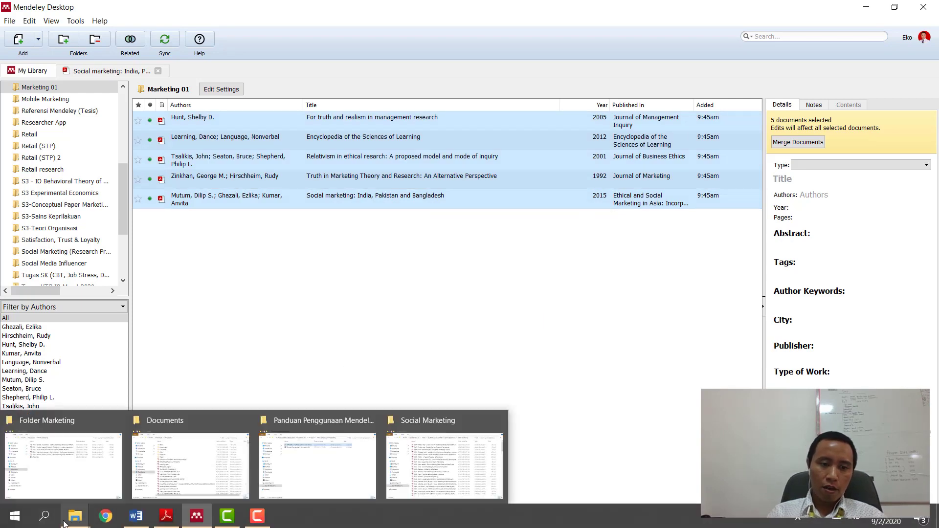
click(73, 469)
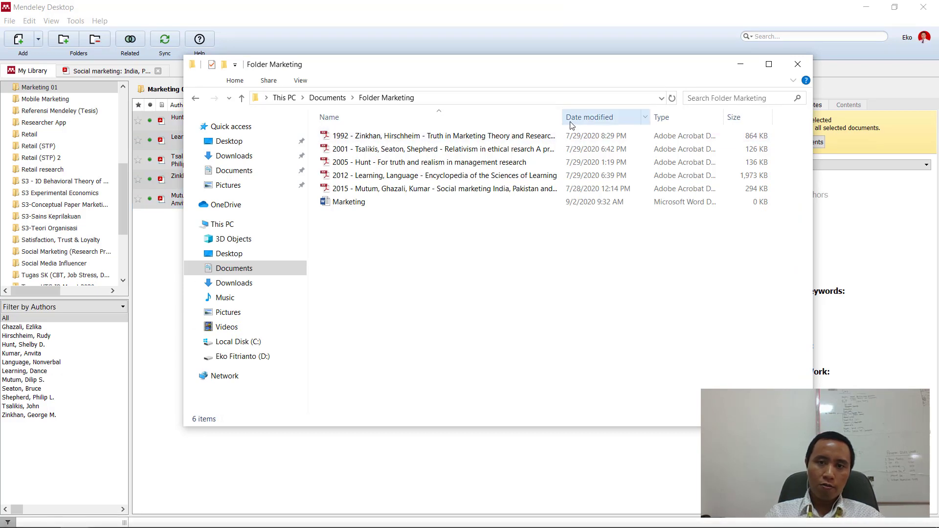
drag(562, 117, 618, 119)
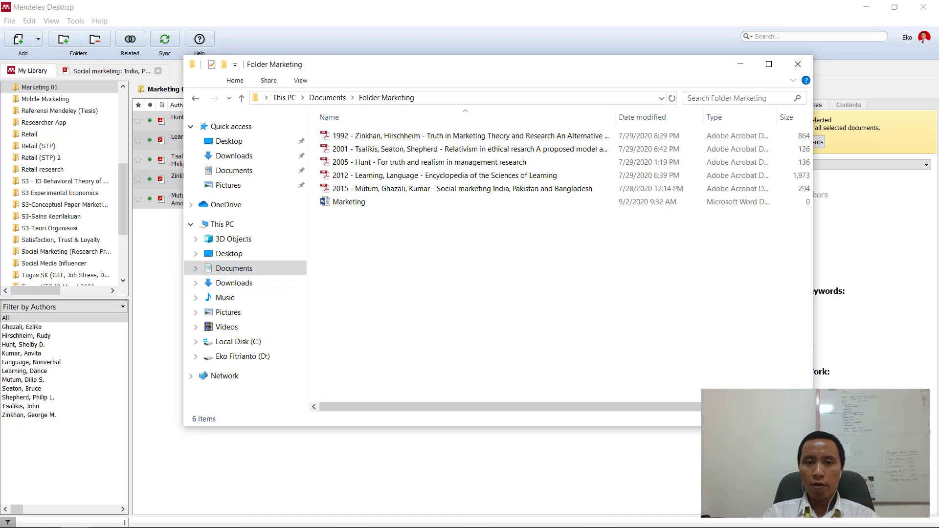
Step: Examine the file naming in the larger Social Marketing folder at full window size, and return to Folder Marketing
mouse_move(59, 521)
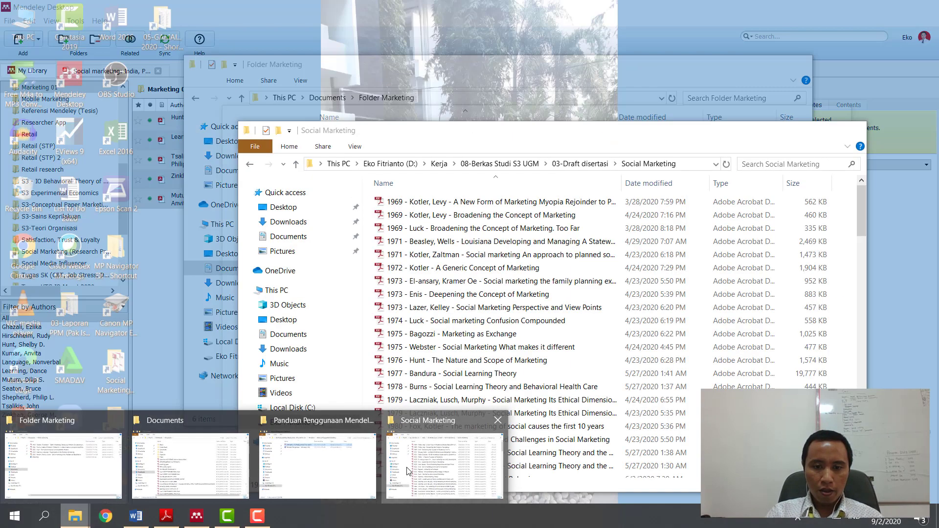
click(408, 470)
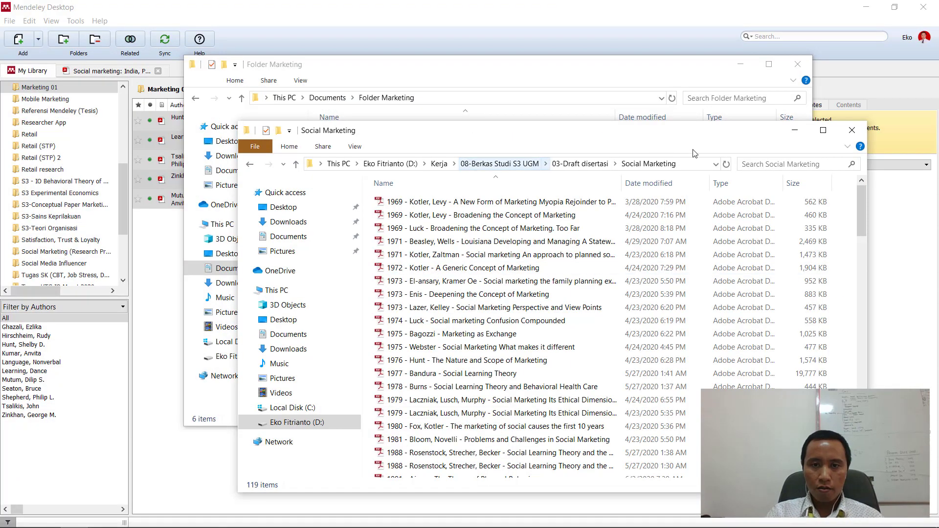
click(823, 130)
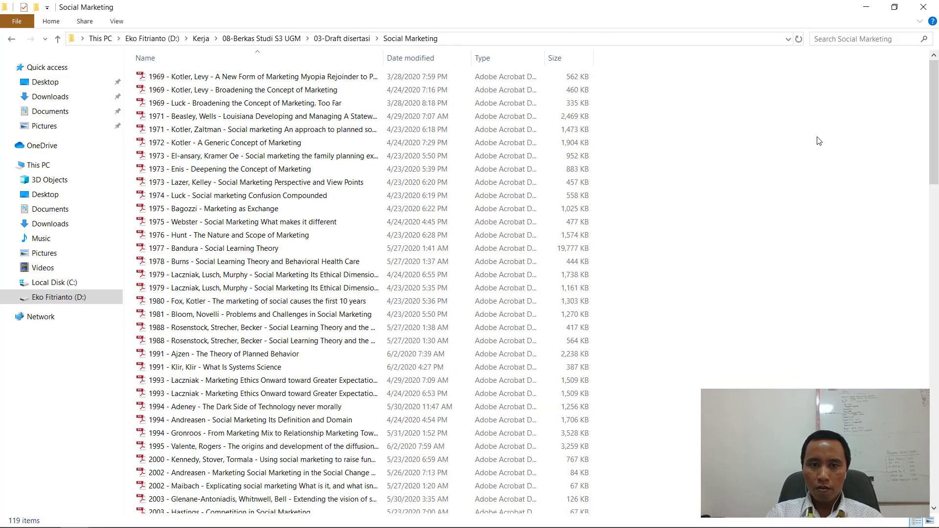
mouse_move(938, 127)
mouse_down()
mouse_move(938, 250)
mouse_move(938, 114)
mouse_up()
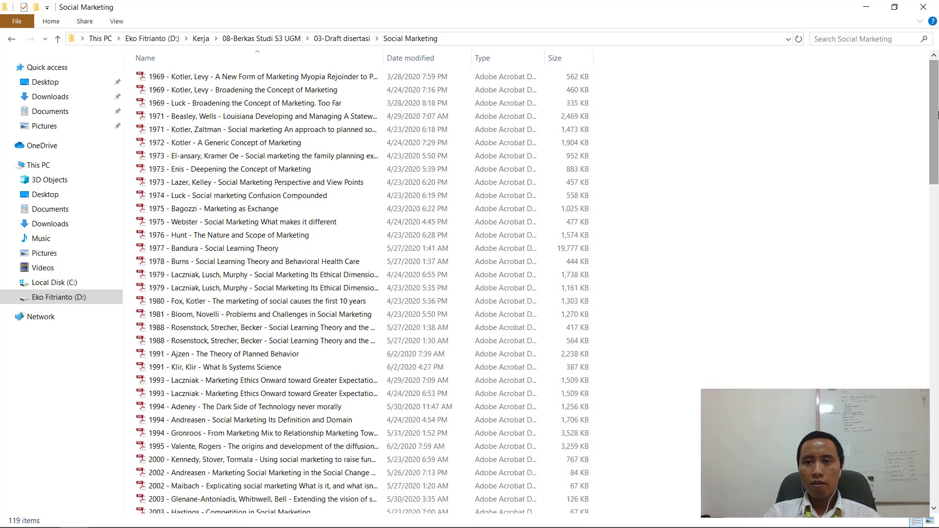
click(895, 7)
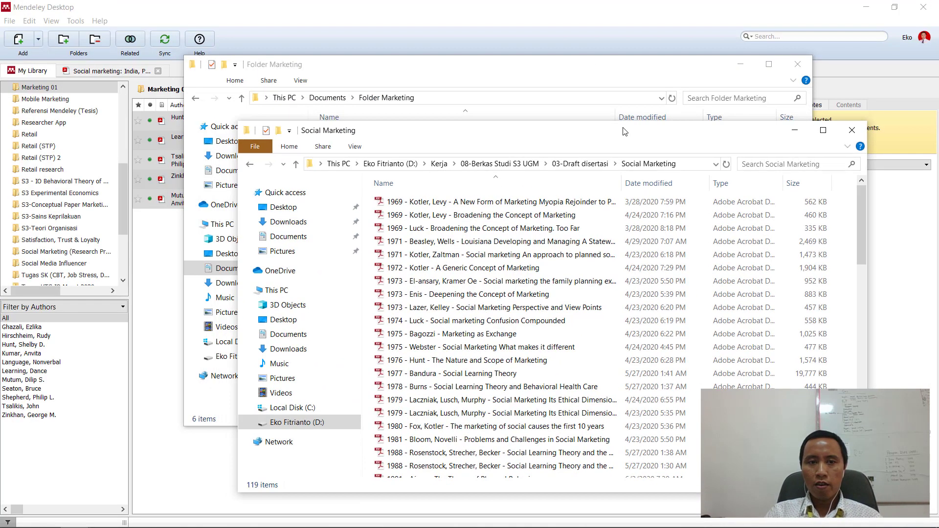
click(535, 77)
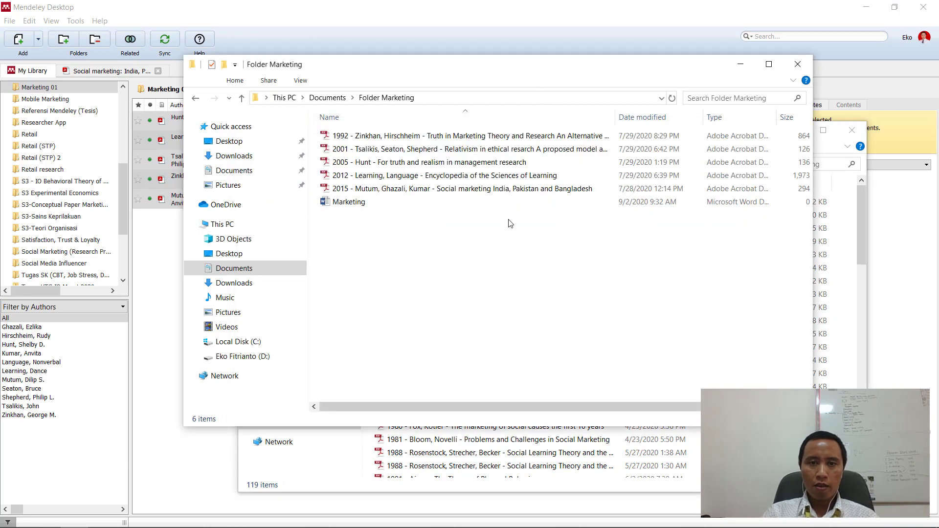